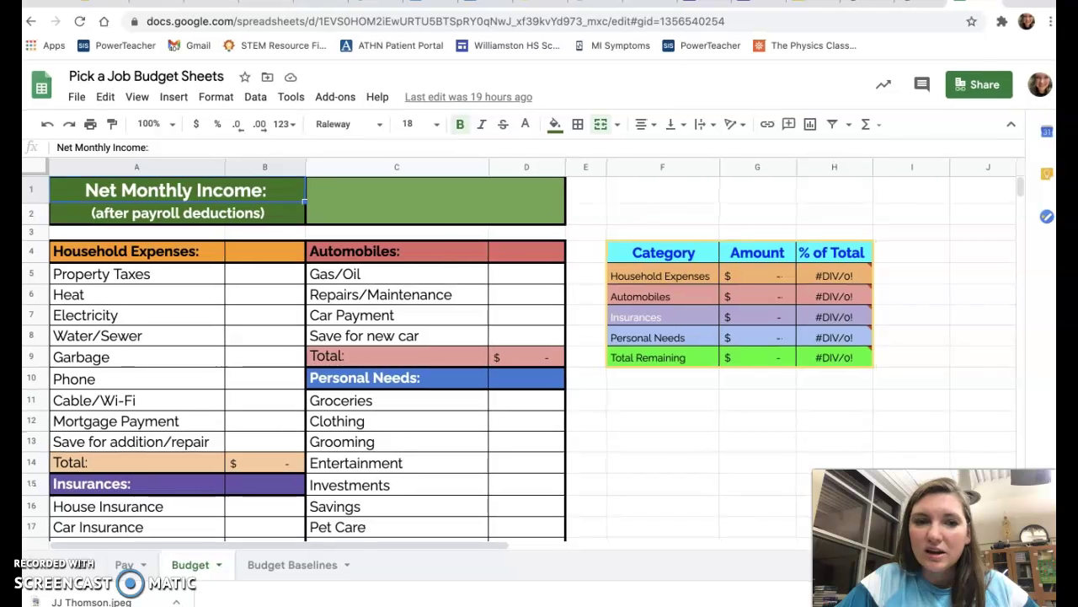
Open the Pay sheet and select the empty Gross Yearly Income cell for entry
click(128, 565)
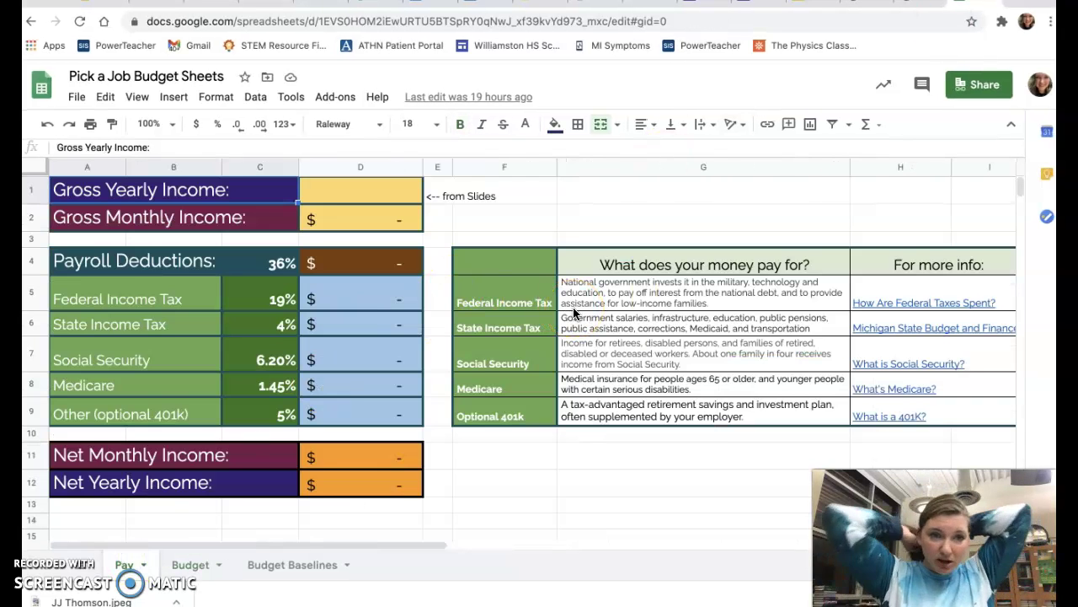
click(354, 199)
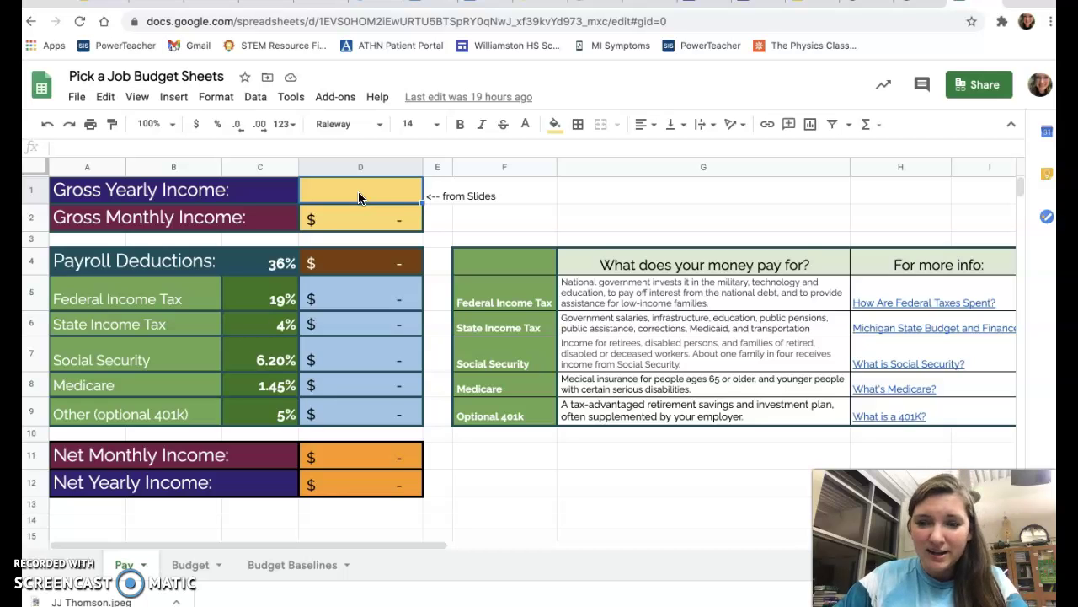
text(40)
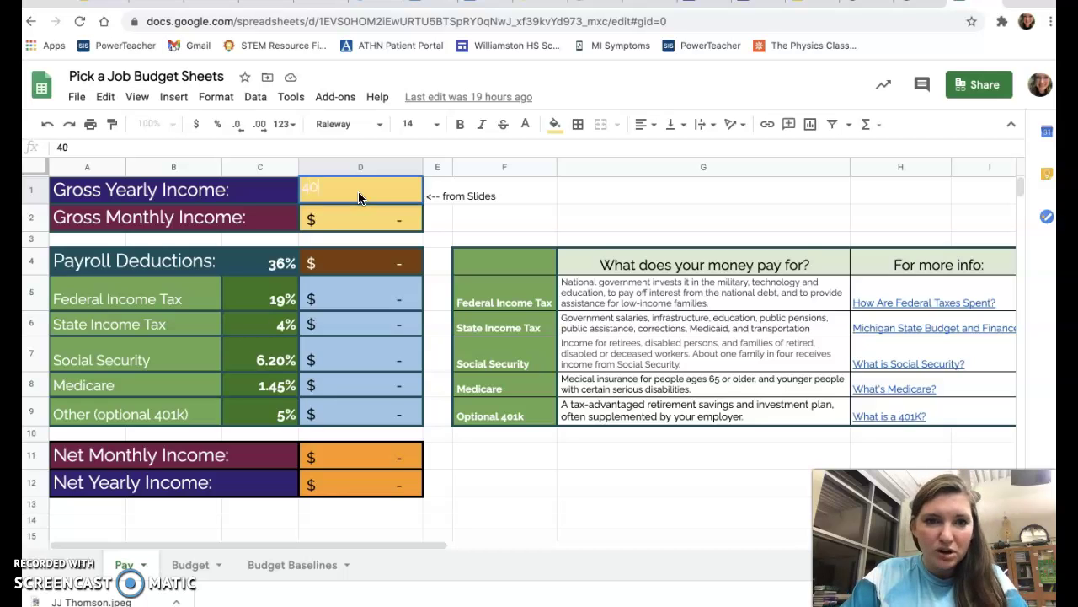
key(BackSpace)
Try to change the text colour of the Gross Yearly Income cell to dark red
click(555, 124)
click(555, 124)
click(530, 124)
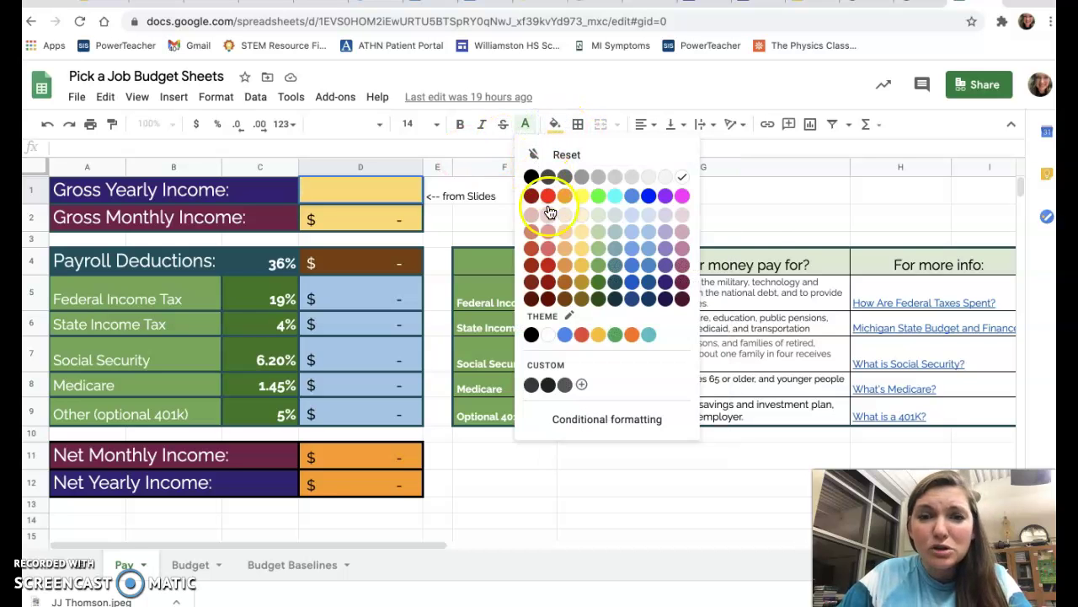
click(539, 285)
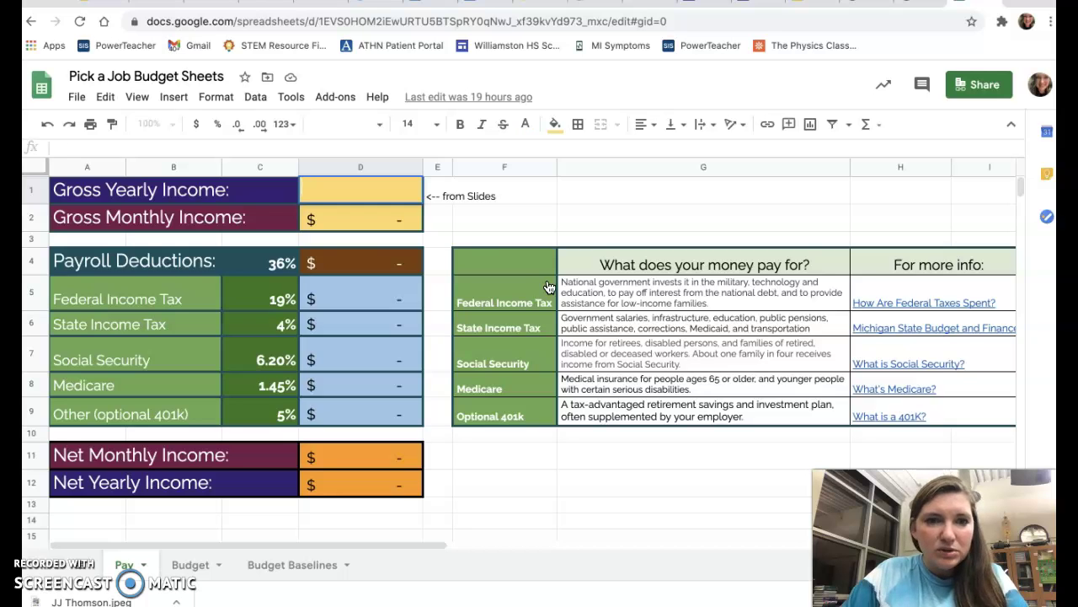
click(313, 186)
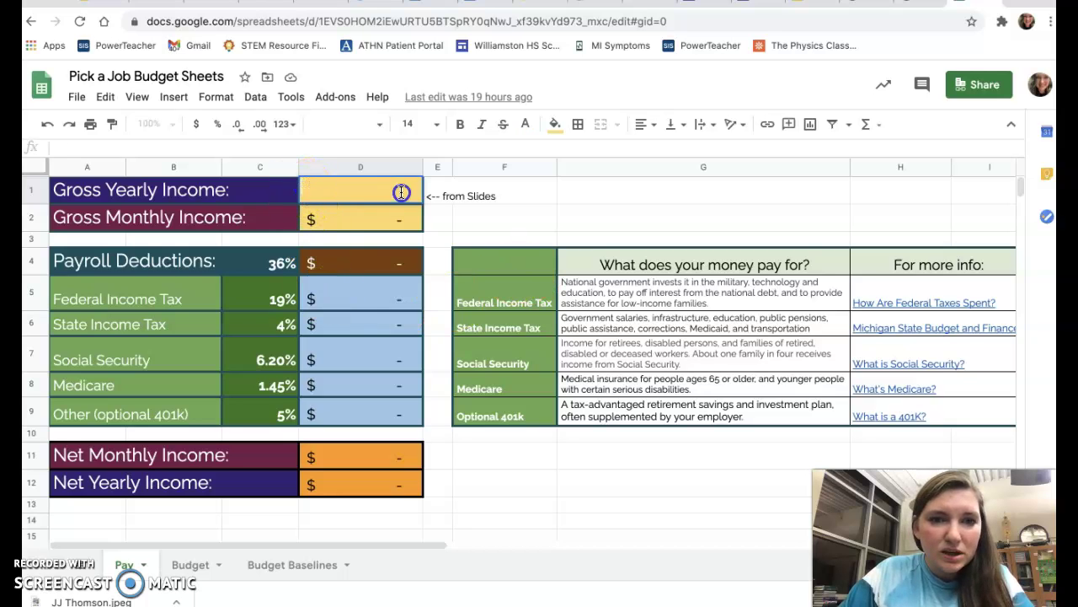
click(525, 125)
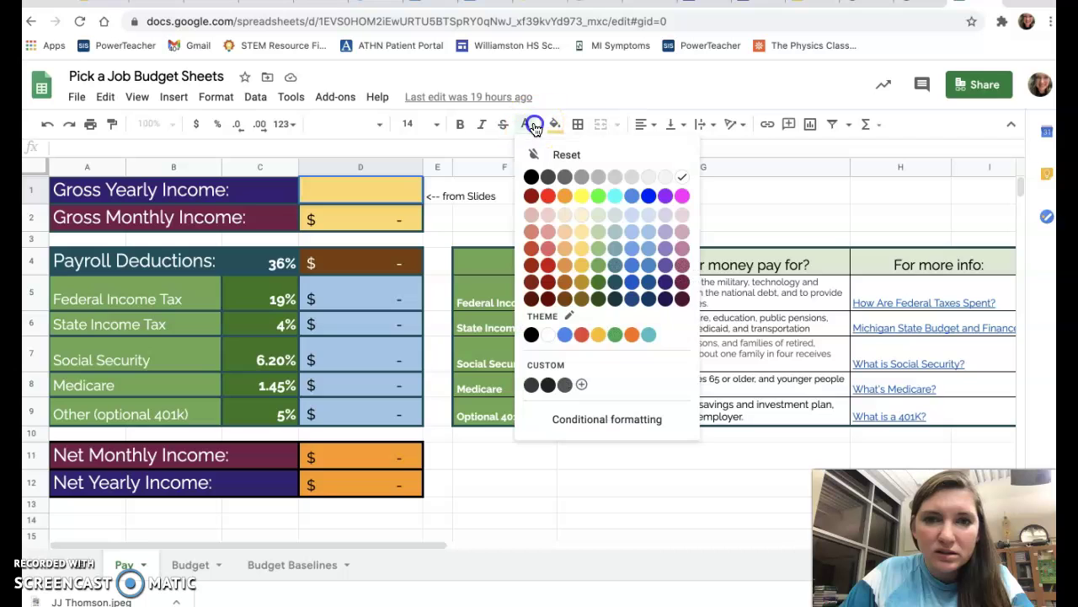
click(532, 199)
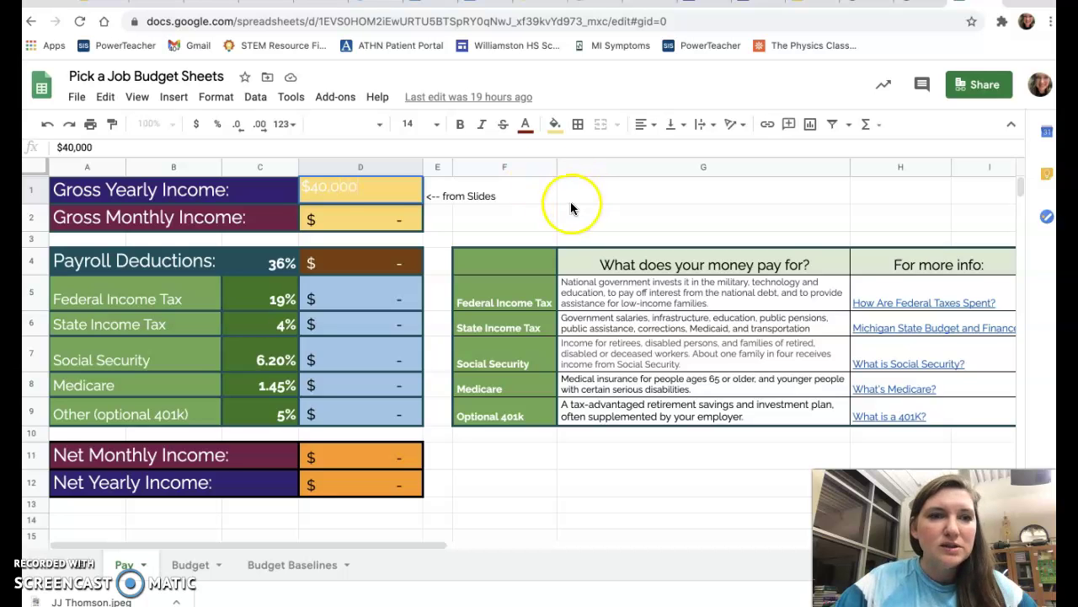
Enter $40,000 as the Gross Yearly Income on the Pay sheet
drag(369, 187, 305, 187)
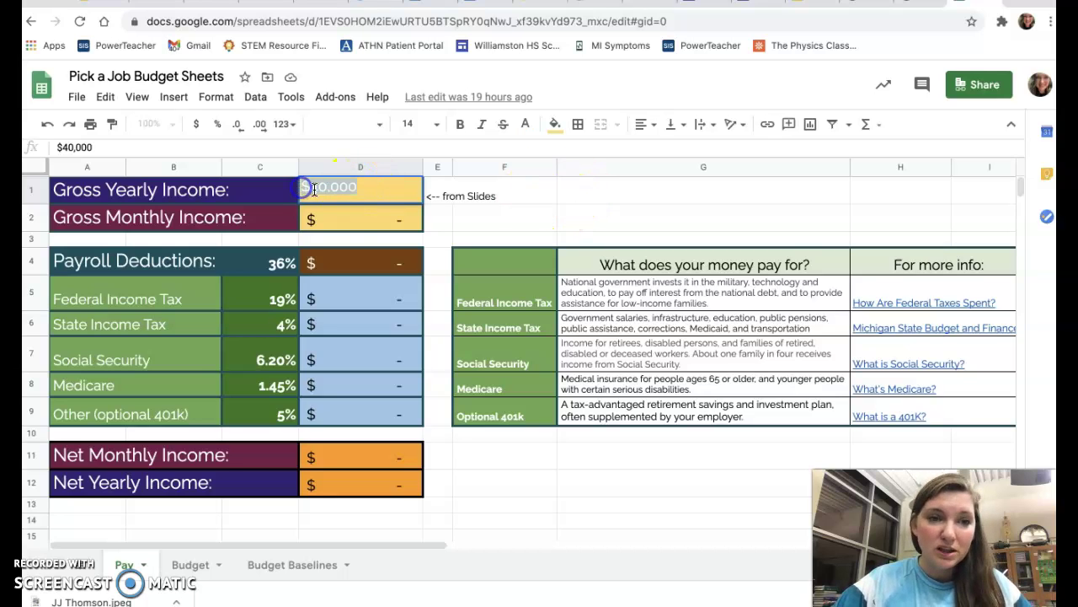
click(506, 213)
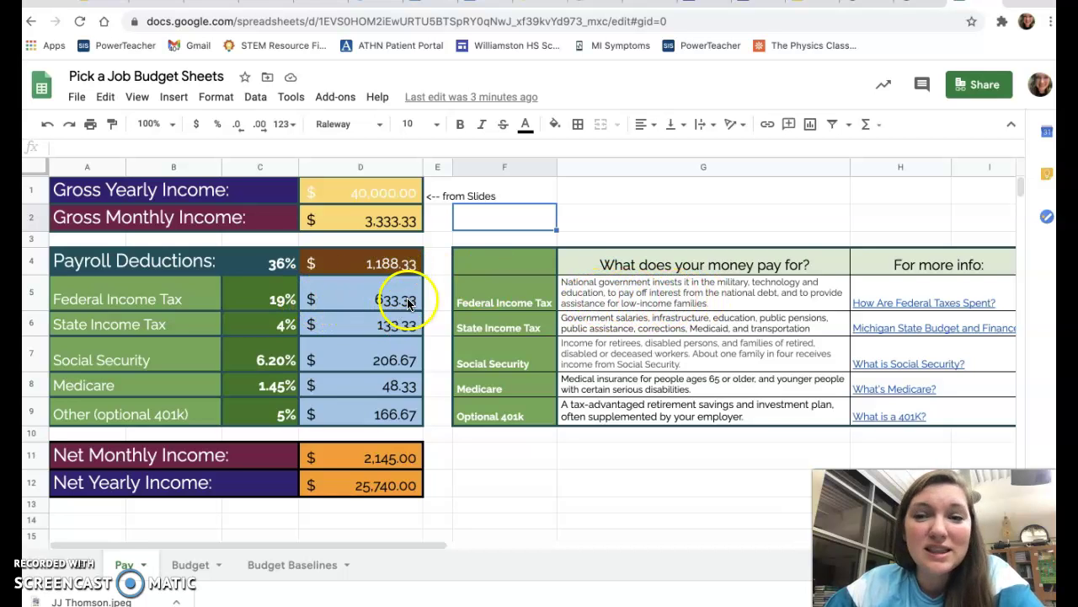
Open the Budget sheet and select the blank Net Monthly Income cell
mouse_move(874, 309)
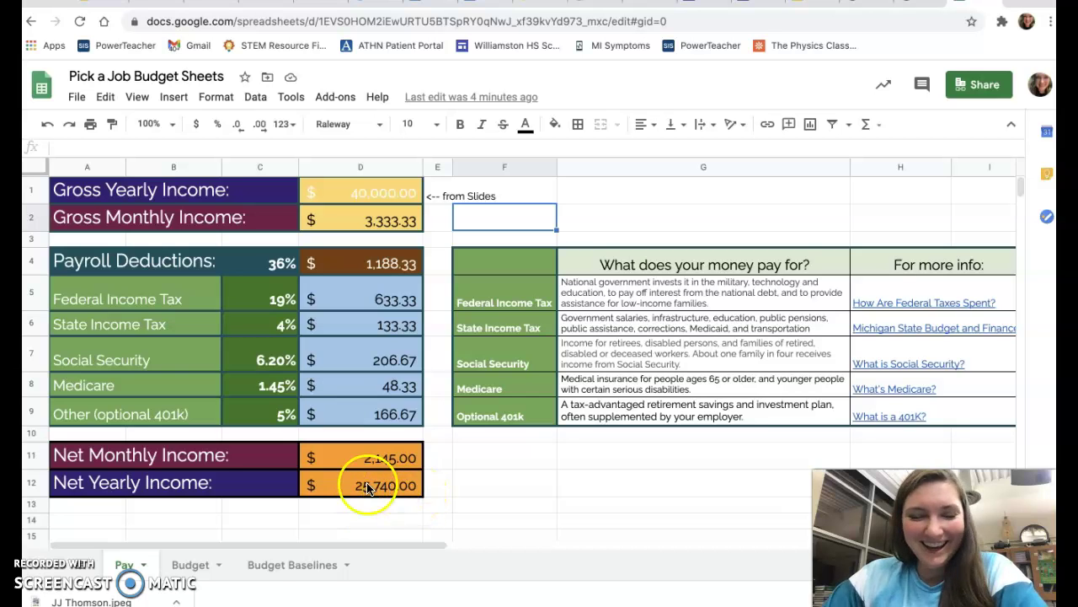
click(189, 561)
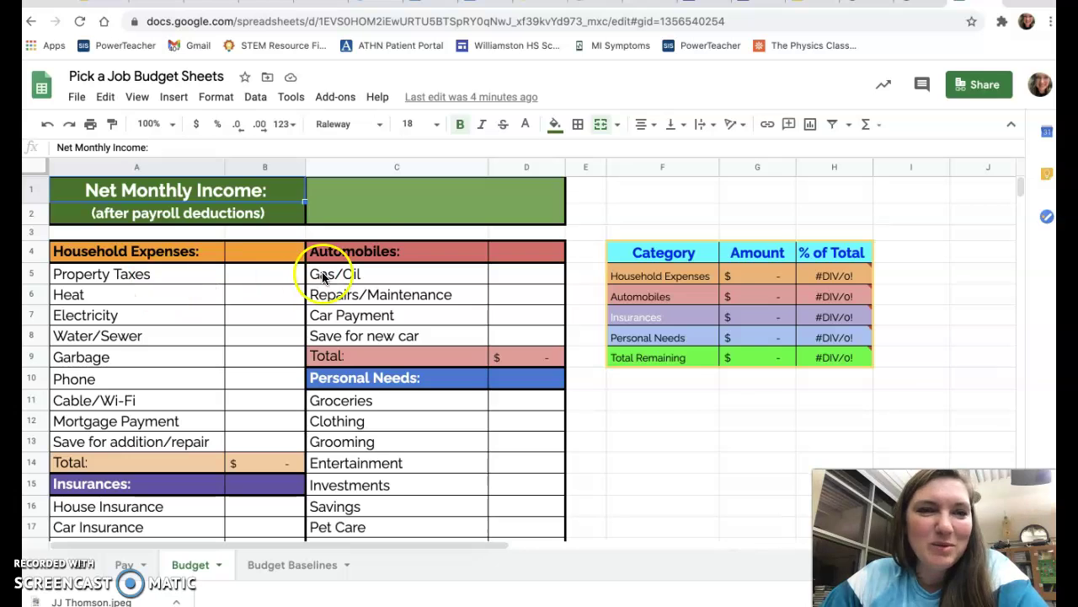
click(366, 208)
click(351, 203)
click(426, 211)
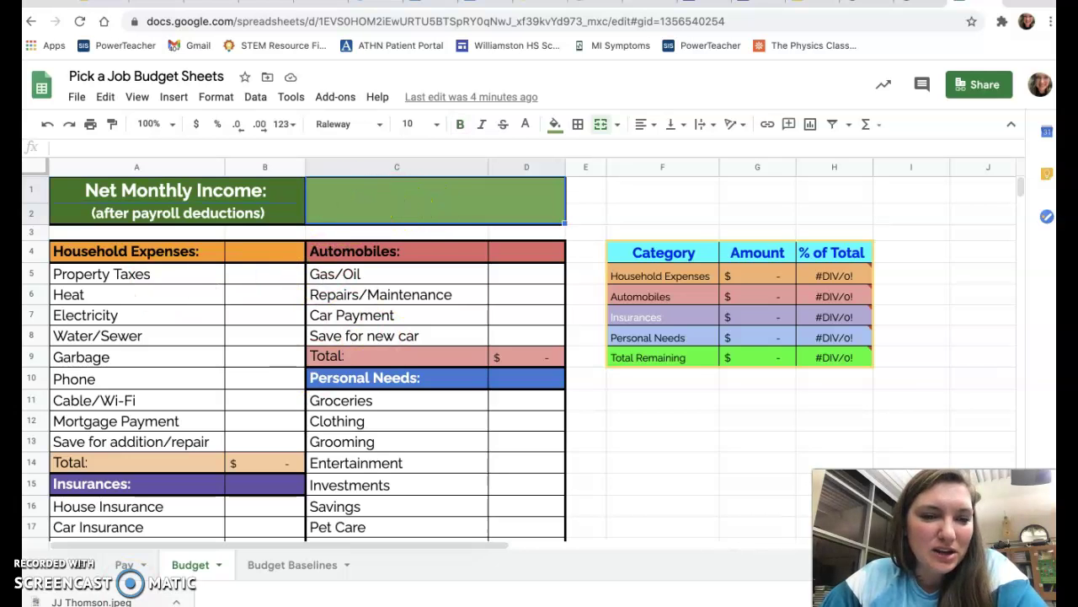
Transfer the net monthly income of $2,145.00 from the Pay sheet into the Budget sheet's Net Monthly Income cell
click(126, 563)
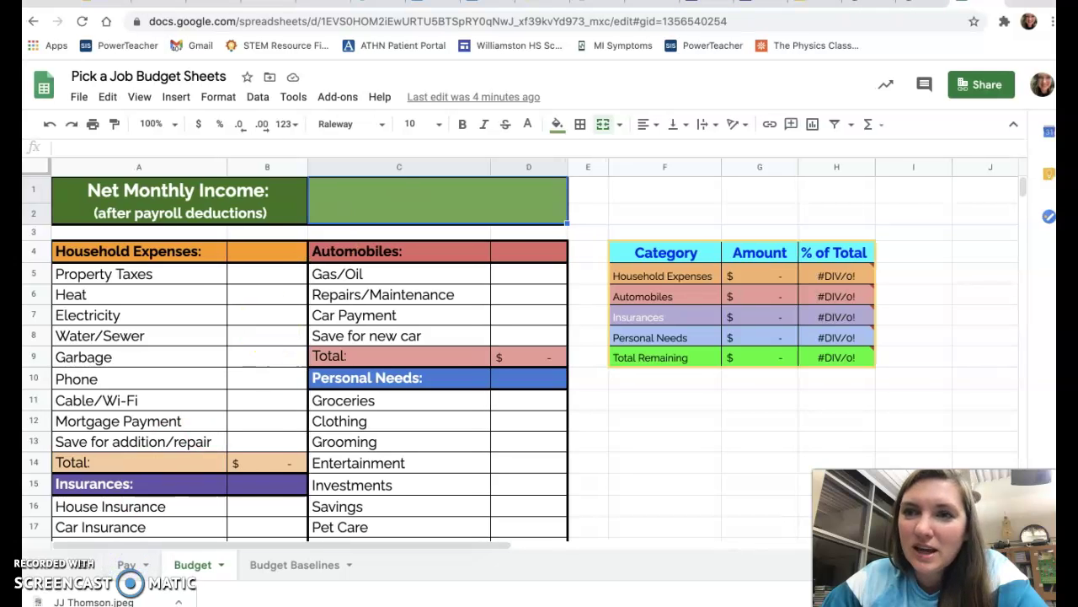
click(130, 563)
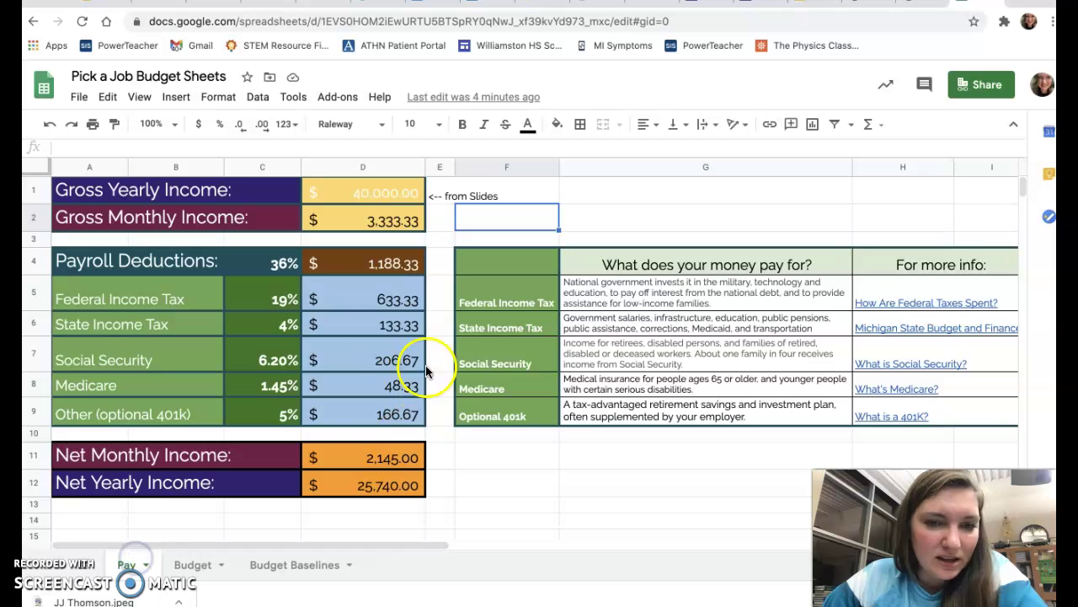
click(359, 457)
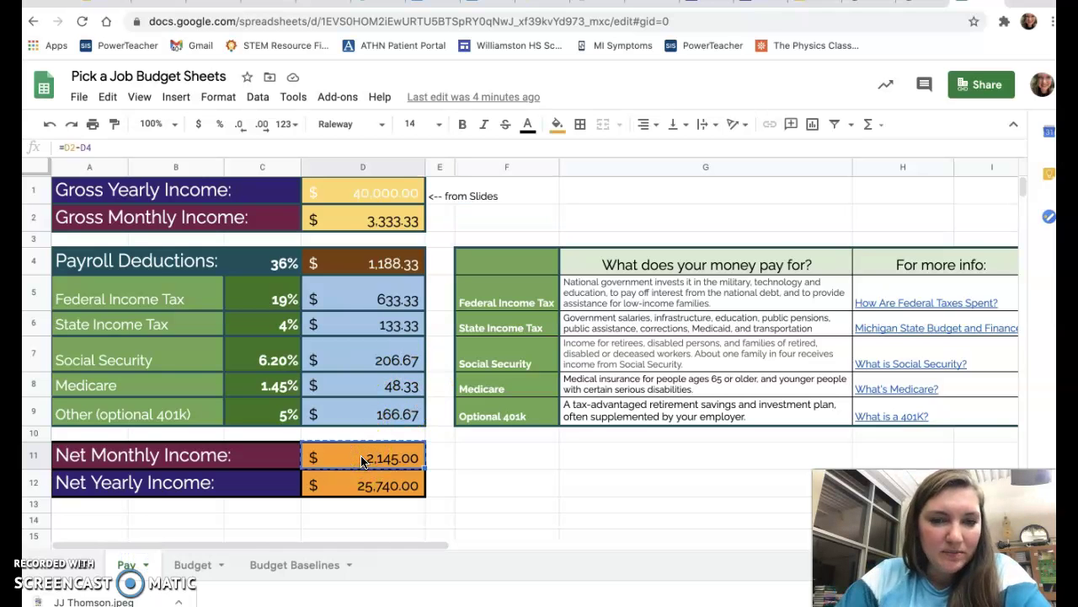
click(202, 563)
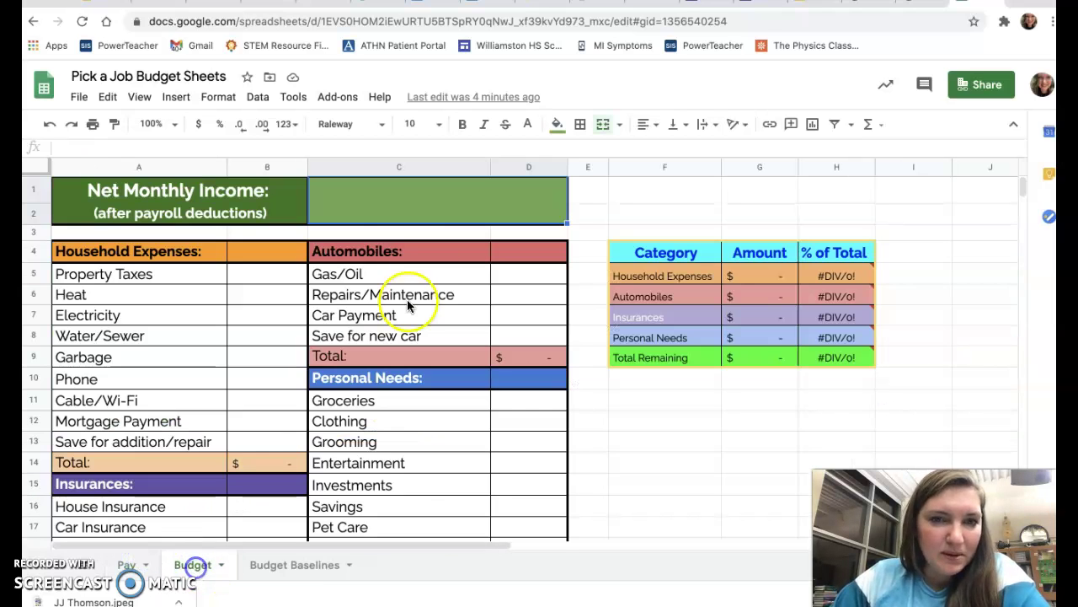
key(ctrl+v)
click(397, 211)
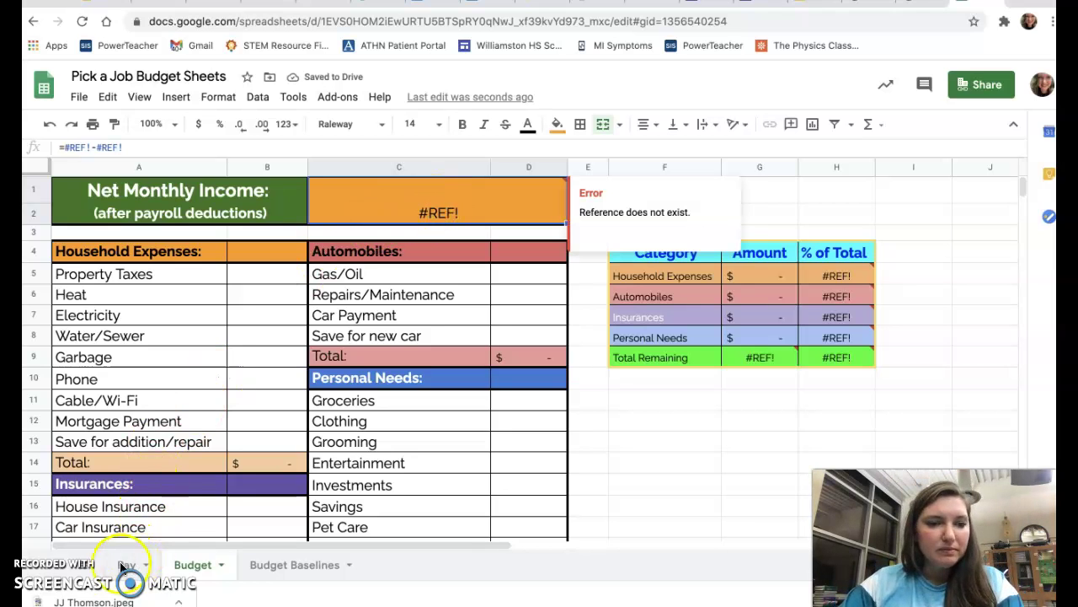
key(ctrl+z)
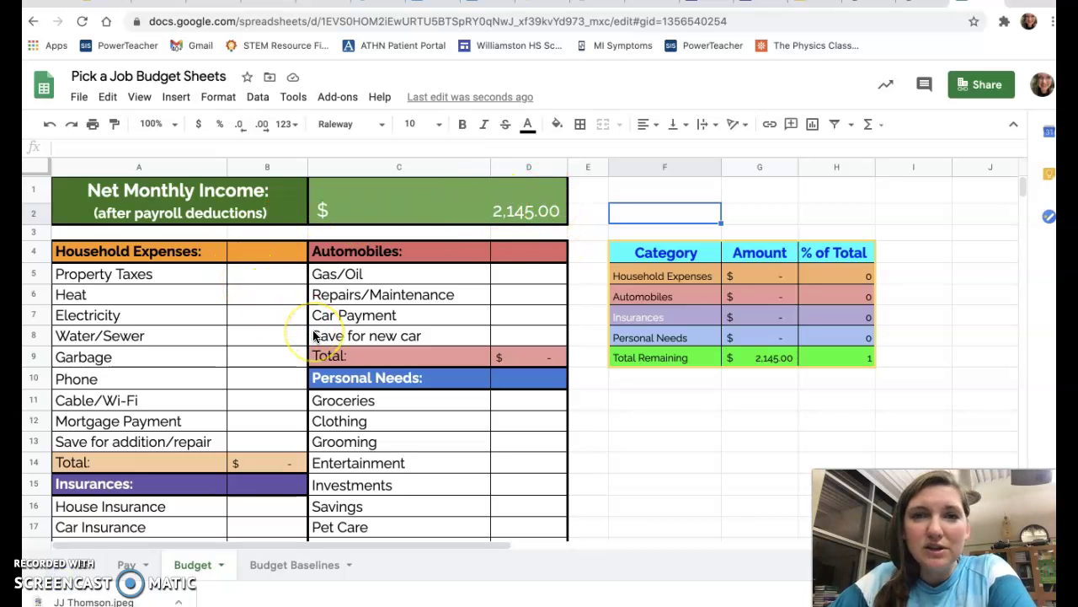
Review the expense categories on the Budget sheet and the suggested starting amounts on the Budget Baselines sheet
scroll(314, 335, down, 1)
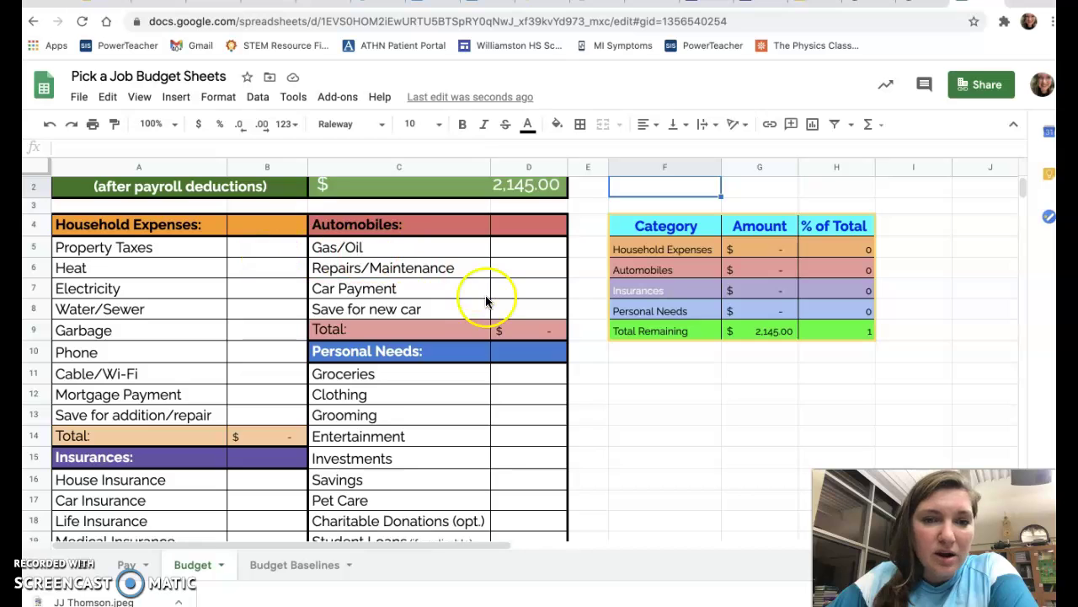
scroll(486, 300, down, 2)
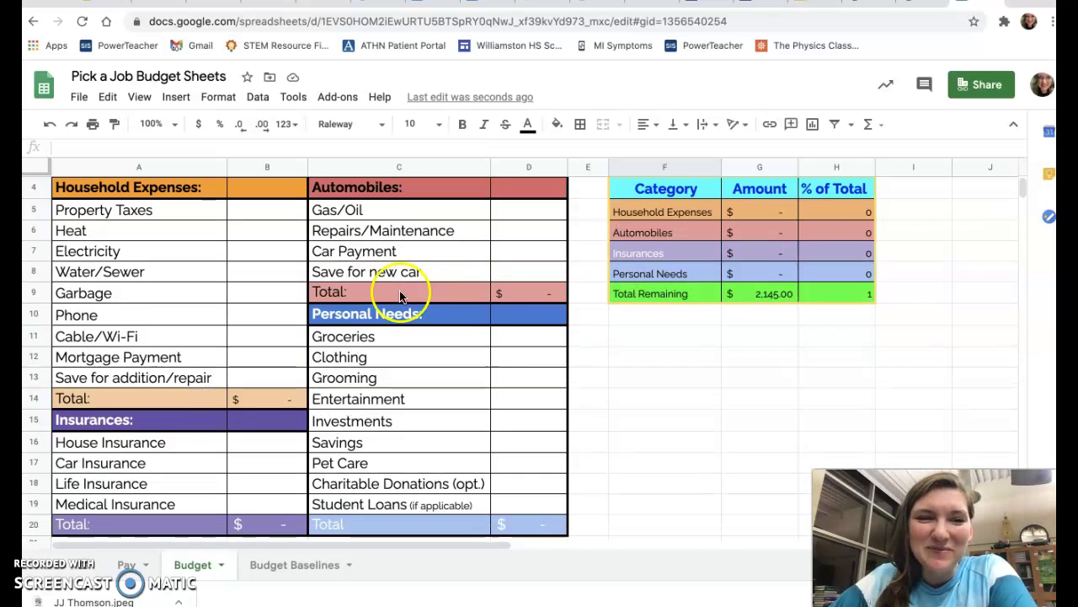
scroll(267, 288, up, 2)
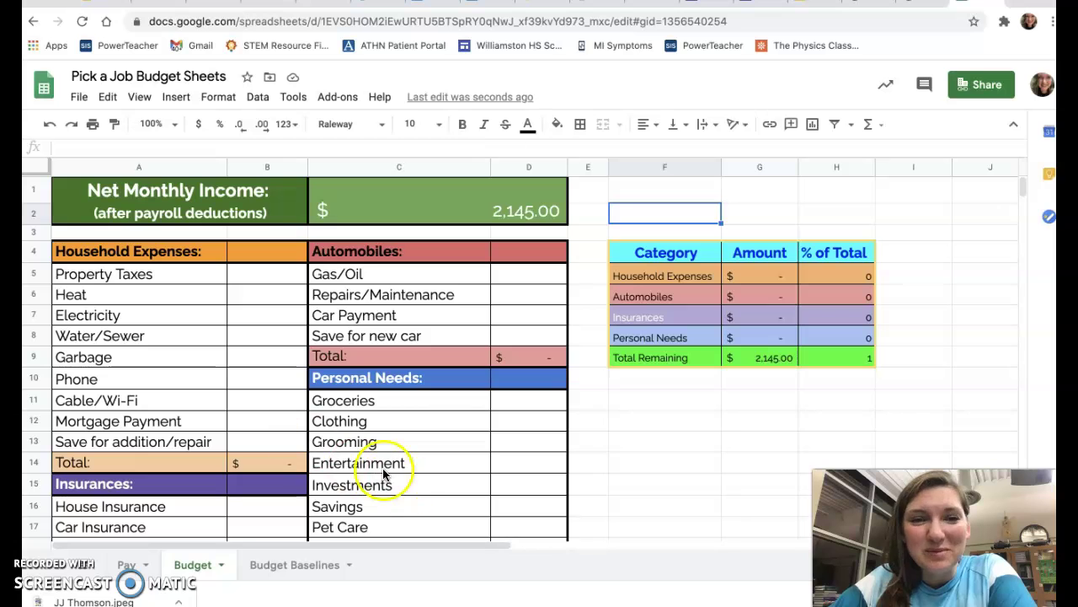
scroll(467, 472, down, 1)
scroll(467, 479, down, 1)
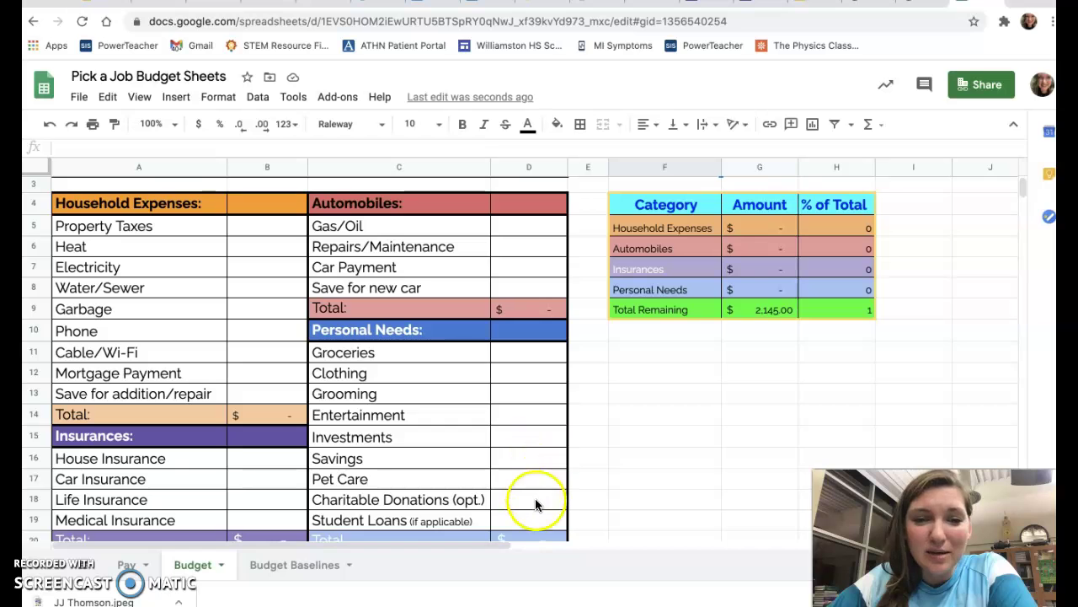
click(291, 565)
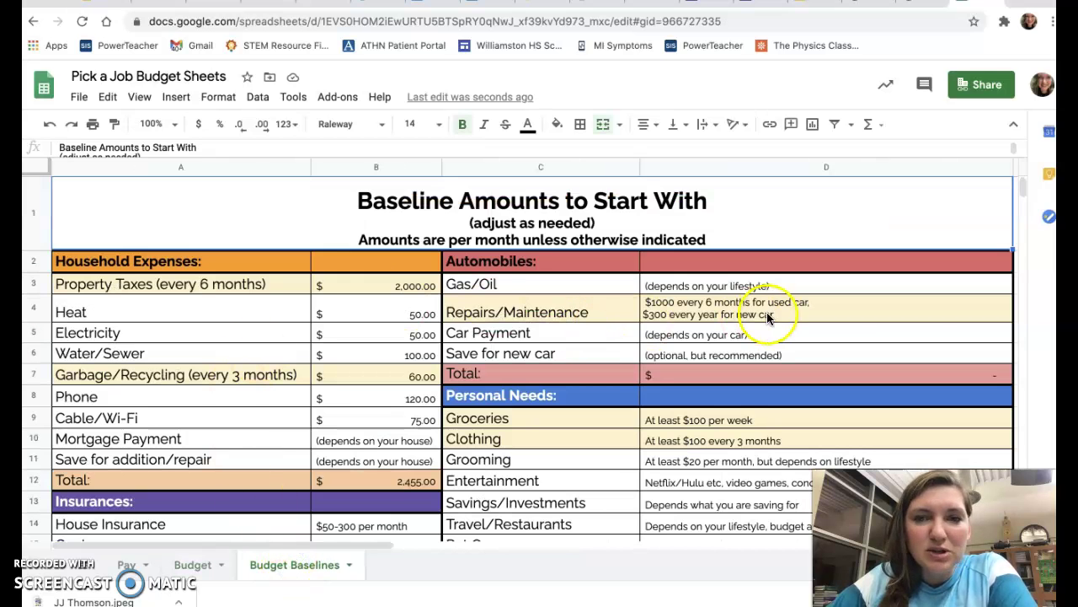
scroll(767, 316, down, 3)
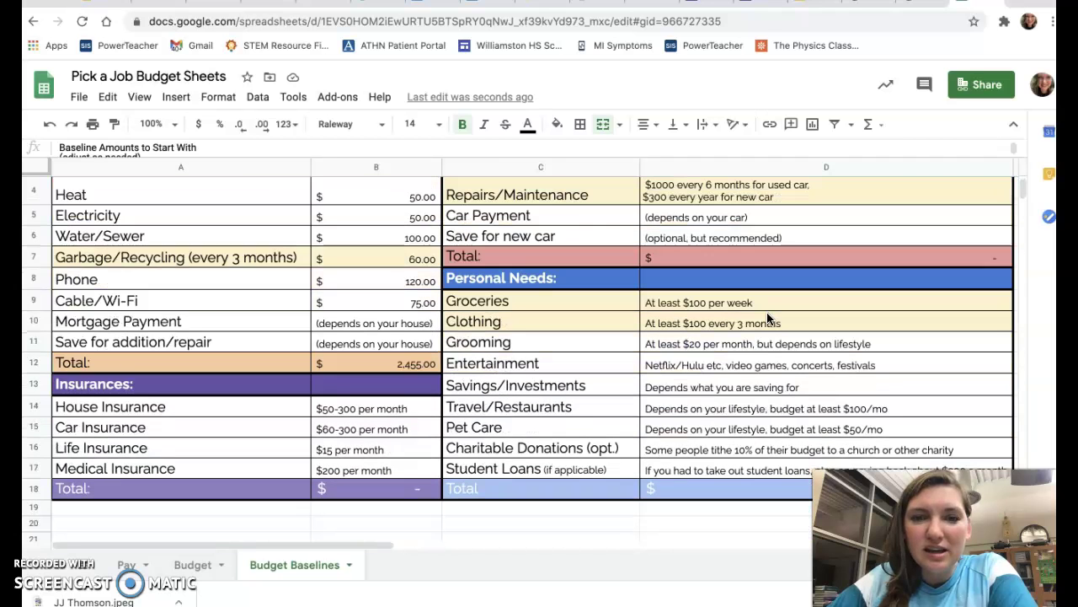
scroll(767, 316, up, 3)
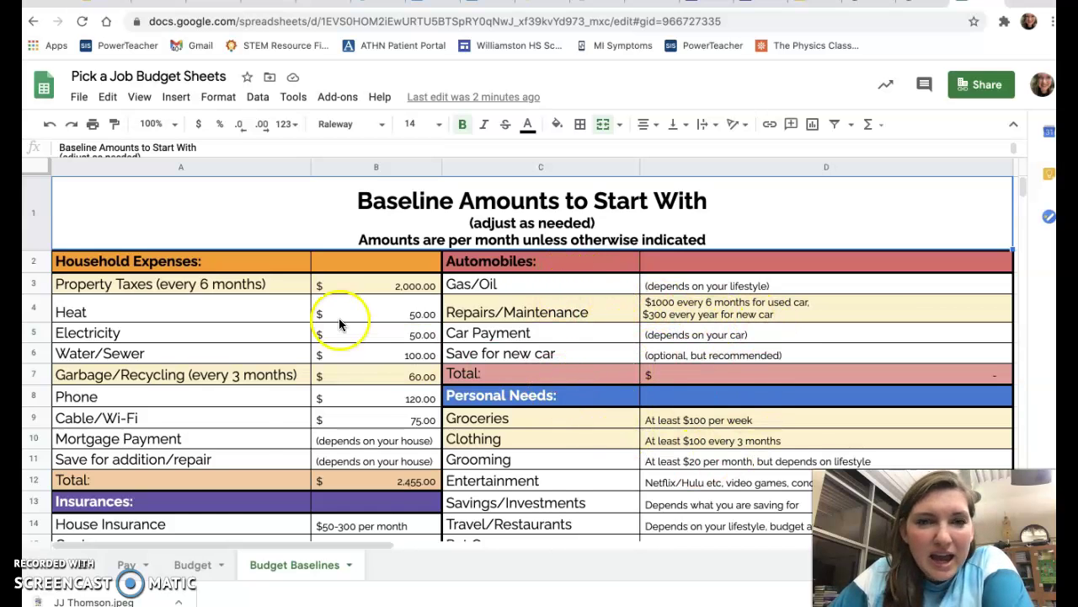
On the Budget sheet, enter 500 for Property Taxes and 50 for Heat under Household Expenses
click(181, 566)
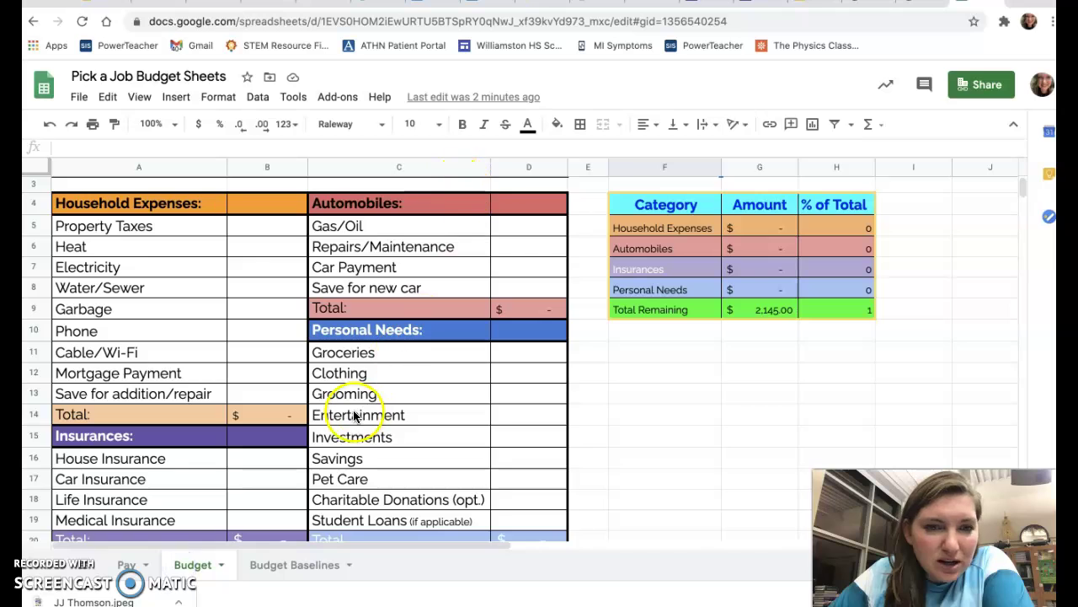
click(282, 225)
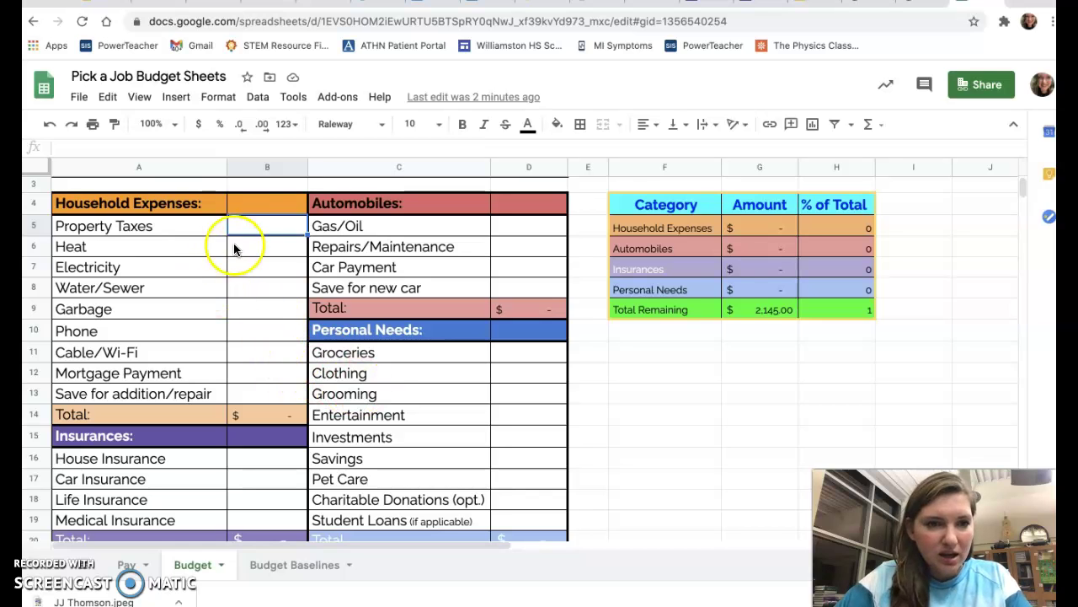
text(500)
key(Return)
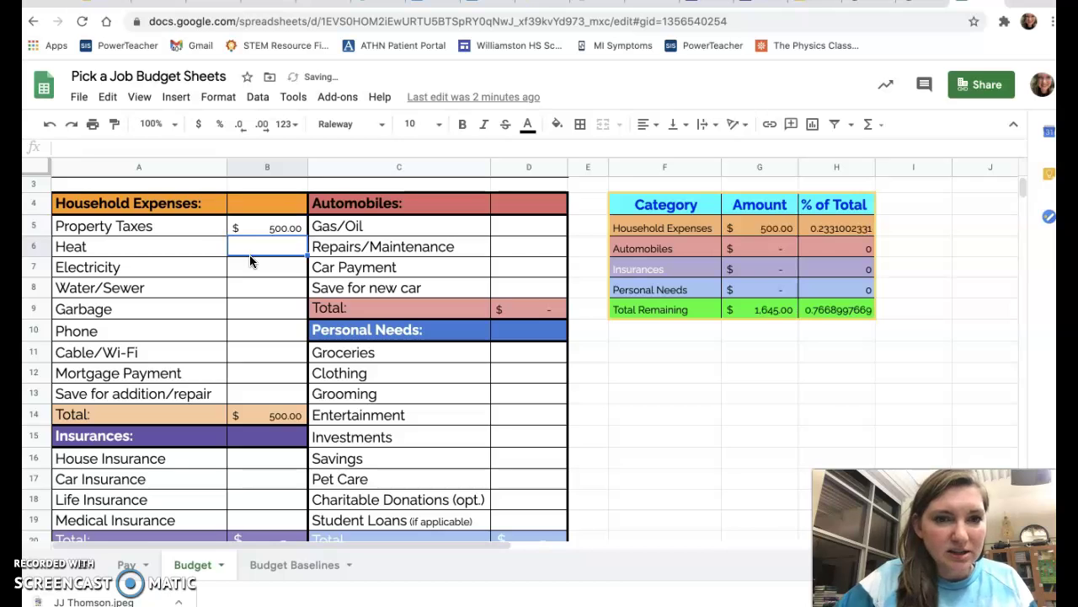
text(50)
key(Return)
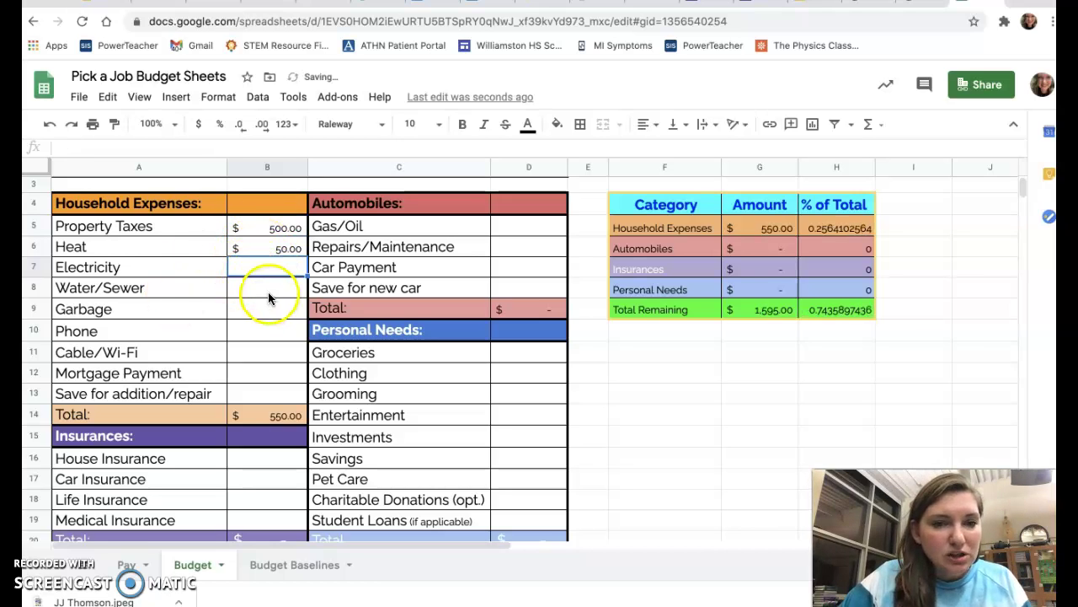